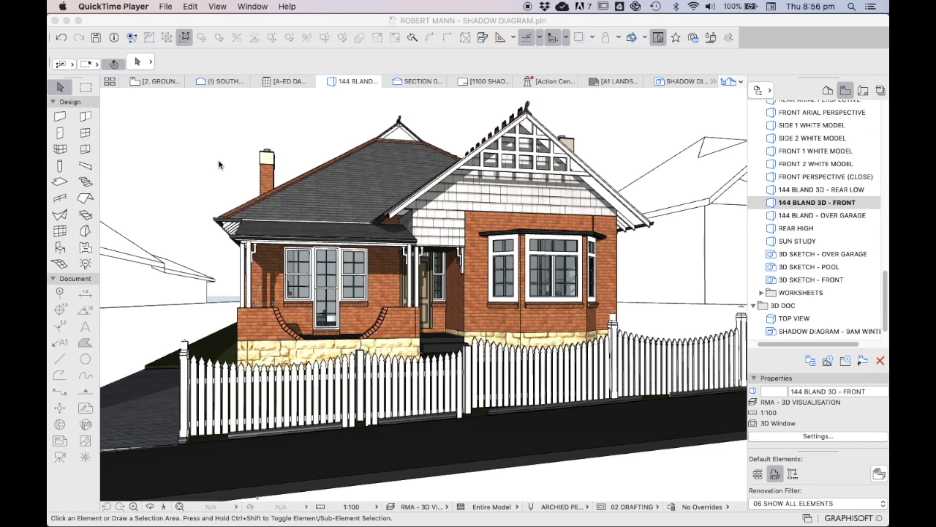
Open the '144 BLAND - OVER GARAGE' view from the View Map in the 3D window.
{"action": "double_click", "coordinate": [832, 215]}
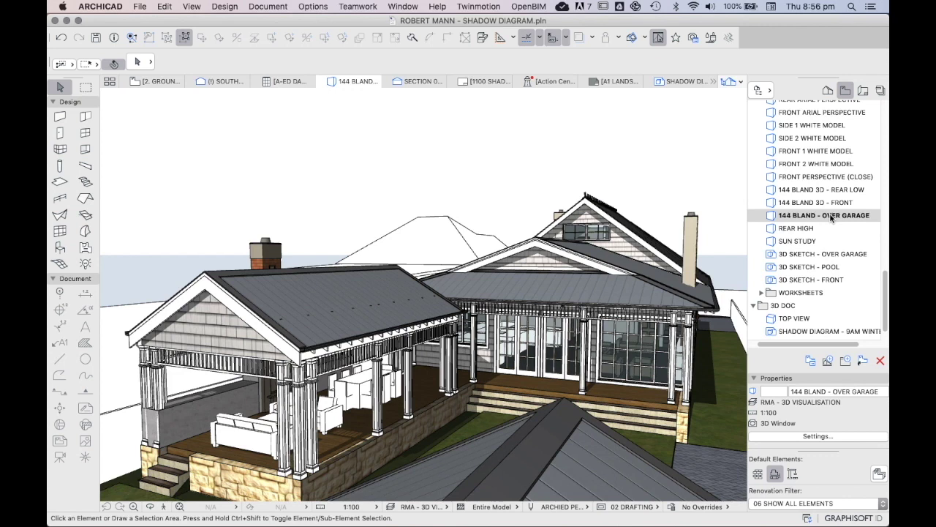
{"action": "left_click", "coordinate": [192, 7]}
Switch the 3D projection settings to a parallel Top view preset.
{"action": "mouse_move", "coordinate": [259, 255]}
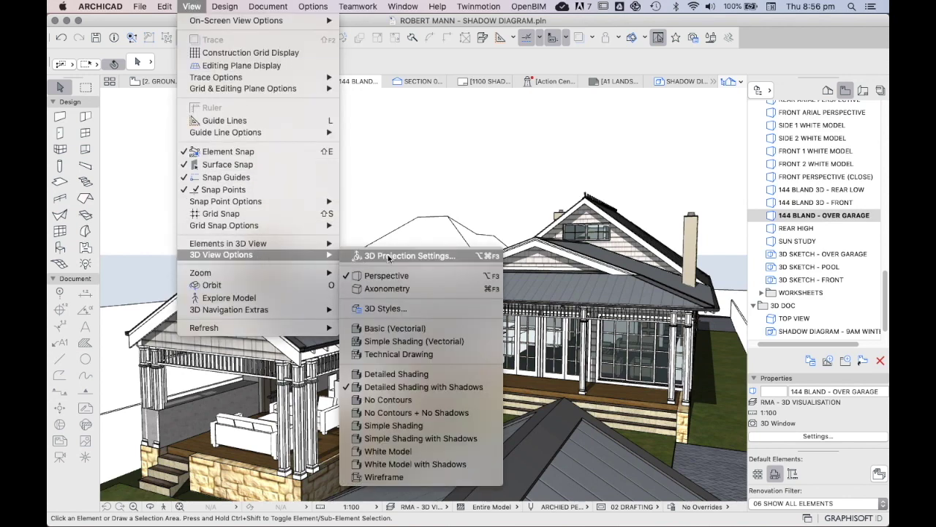
{"action": "left_click", "coordinate": [407, 256]}
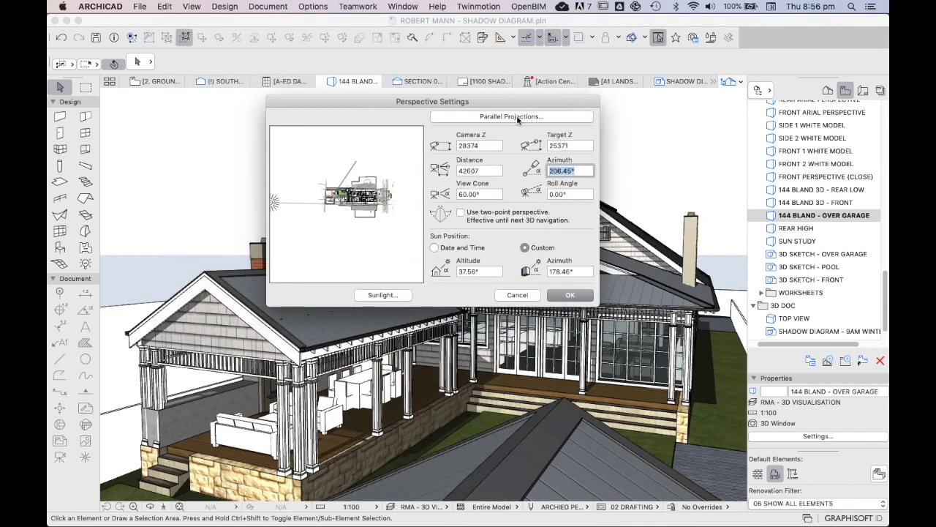
{"action": "left_click", "coordinate": [521, 117]}
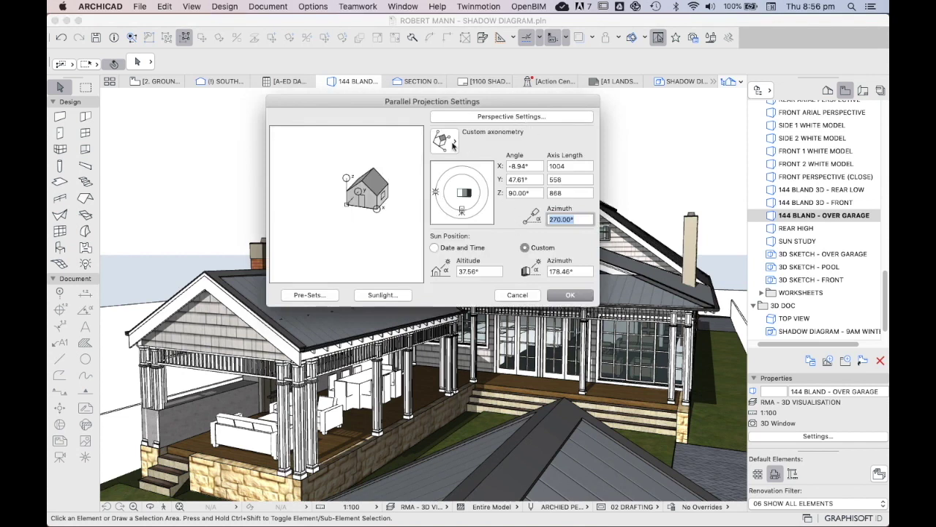
{"action": "left_click", "coordinate": [439, 142]}
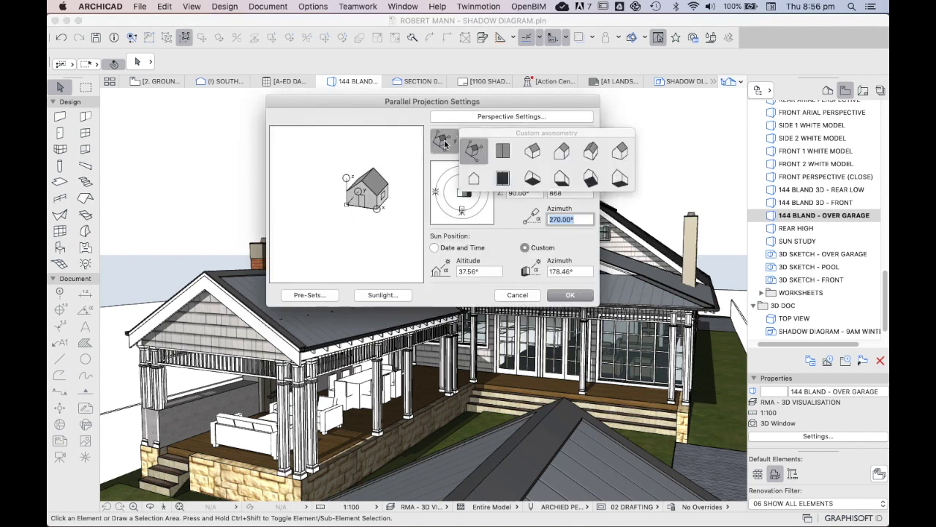
{"action": "left_click", "coordinate": [508, 154]}
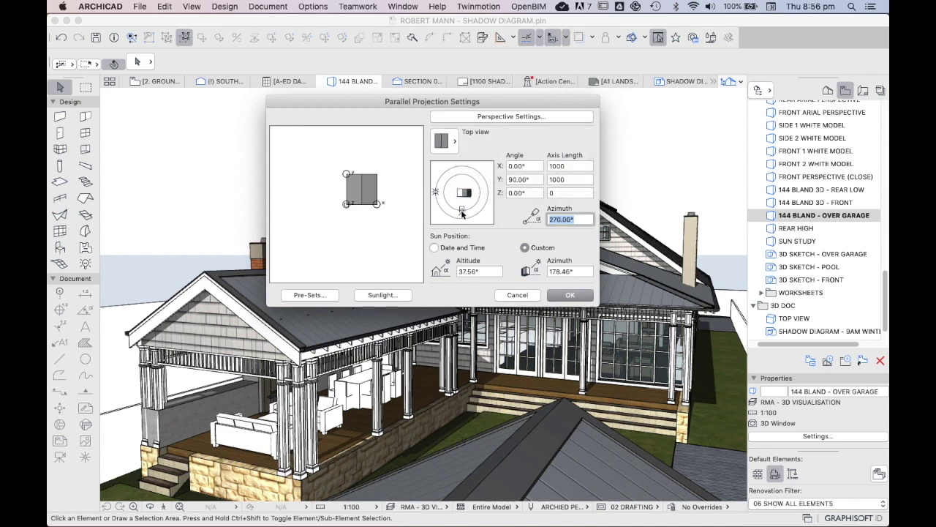
{"action": "mouse_move", "coordinate": [462, 213]}
{"action": "left_mouse_down"}
{"action": "mouse_move", "coordinate": [474, 209]}
{"action": "mouse_move", "coordinate": [462, 213]}
{"action": "left_mouse_up"}
Set the sun position by date and time to 21/06/2020, 3:00 pm and apply.
{"action": "left_click", "coordinate": [435, 248]}
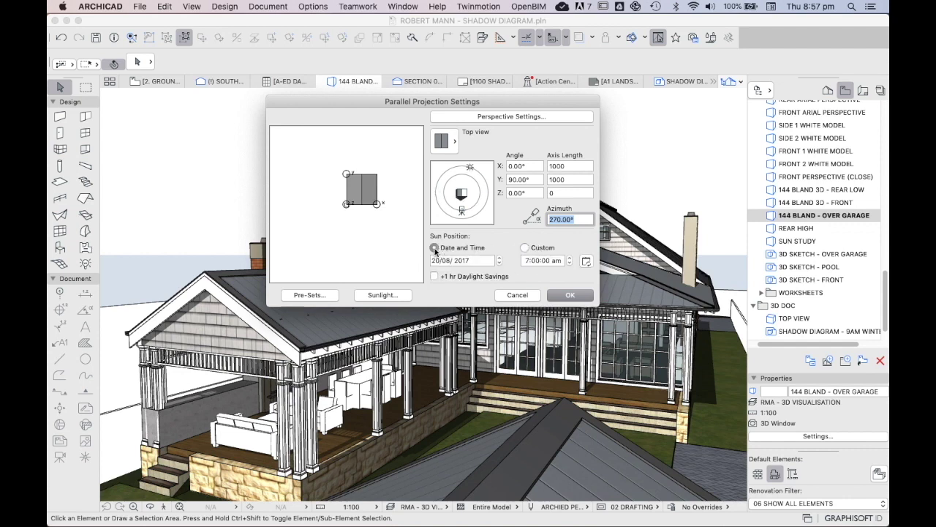
{"action": "left_click", "coordinate": [465, 261]}
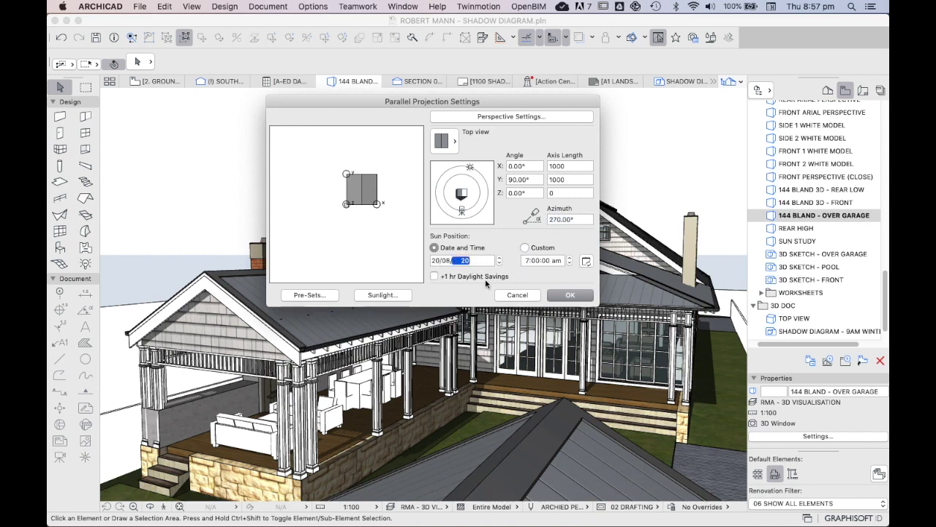
{"action": "left_click", "coordinate": [435, 262]}
{"action": "type", "text": "21/06"}
{"action": "left_click", "coordinate": [526, 261]}
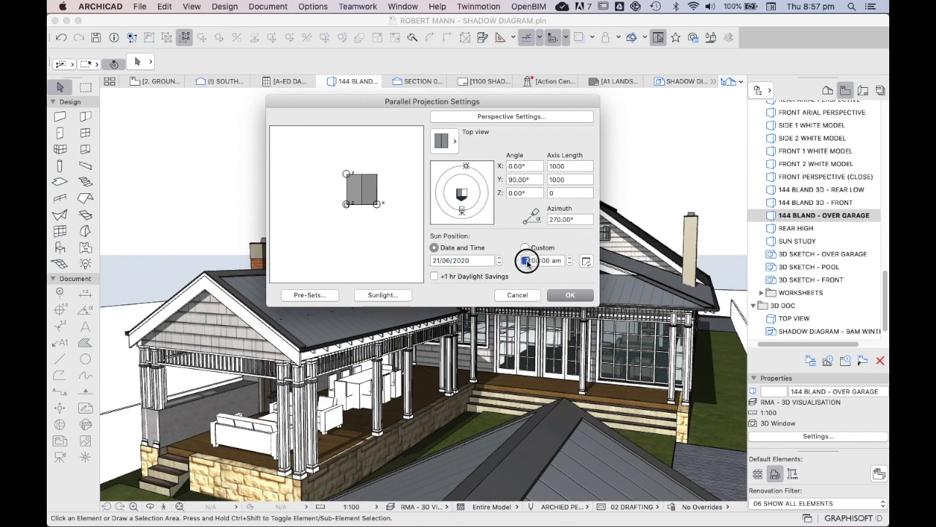
{"action": "type", "text": "3"}
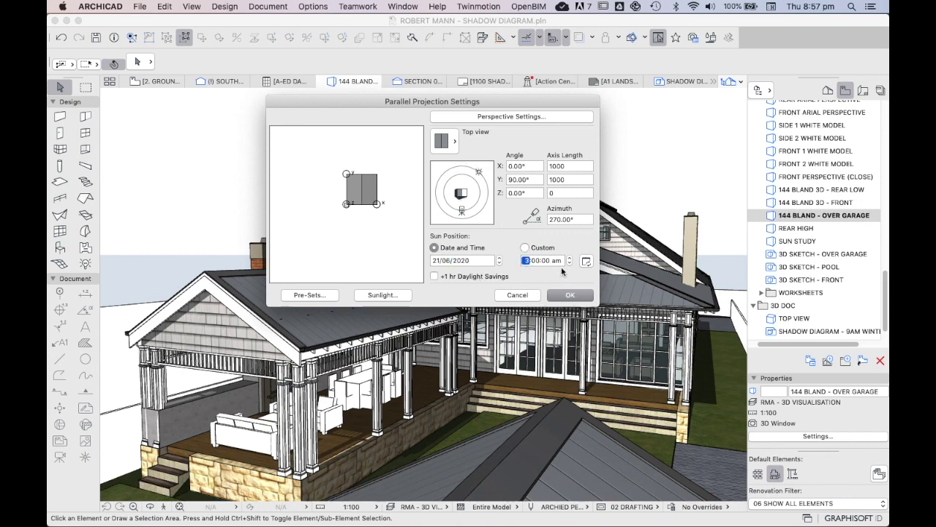
{"action": "left_click", "coordinate": [554, 265]}
{"action": "key", "text": "p"}
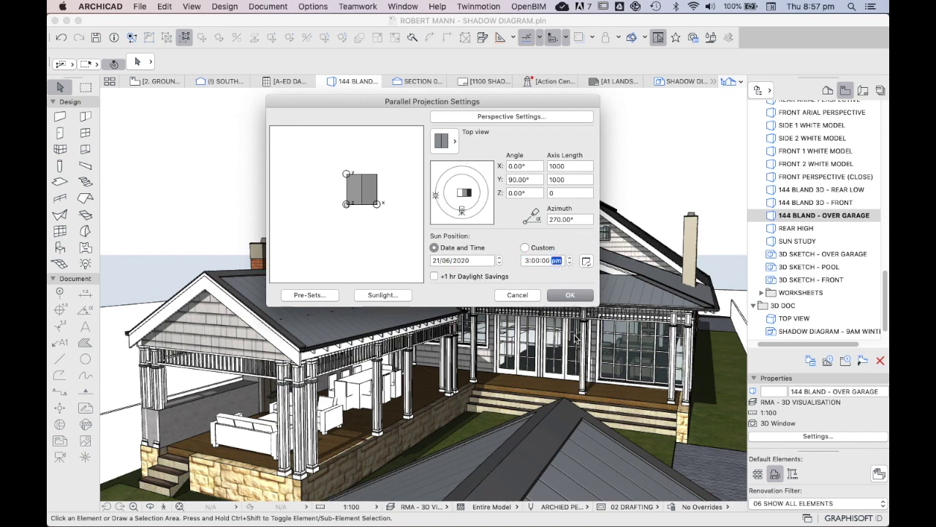
{"action": "left_click", "coordinate": [570, 297]}
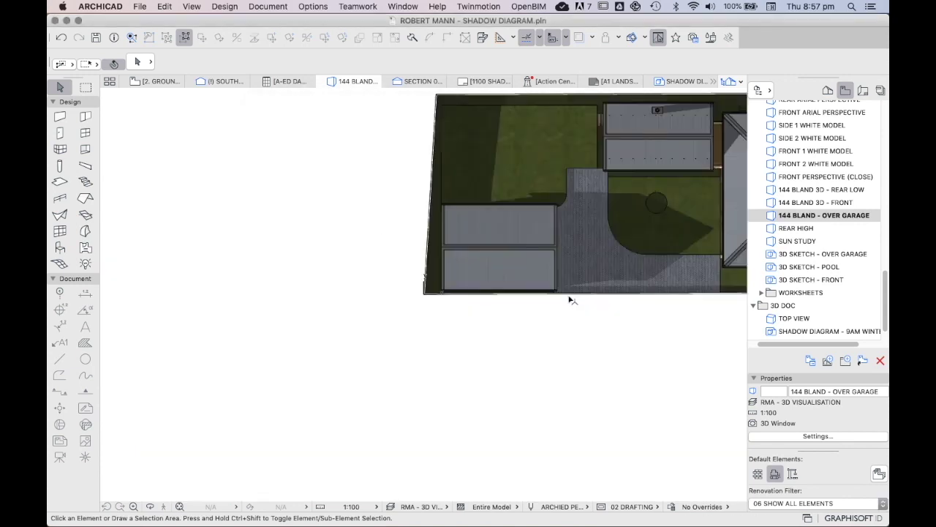
Fit the whole site and house into the top-down 3D window.
{"action": "left_click", "coordinate": [179, 506]}
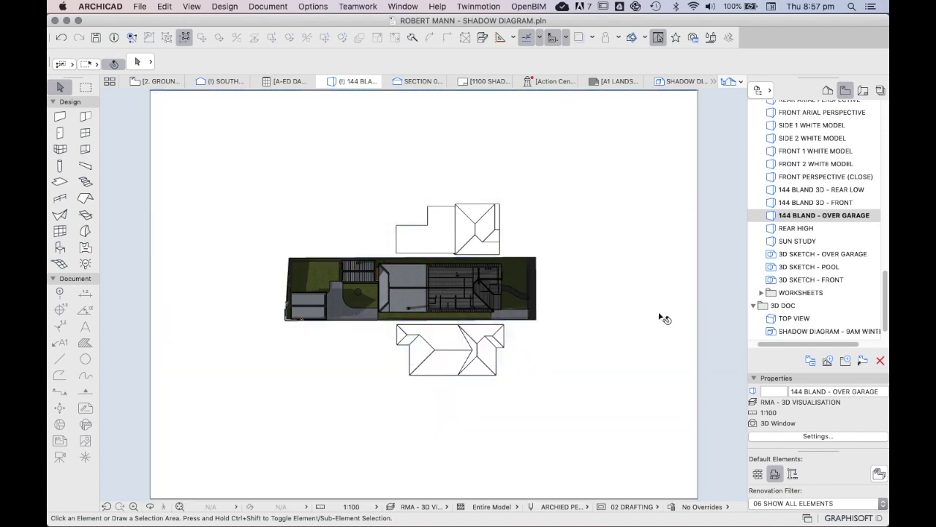
Create a new 3D document from 3D with no ID, named 'SHADOW DIAGRAM - 3PM WINTER'.
{"action": "left_click", "coordinate": [828, 91]}
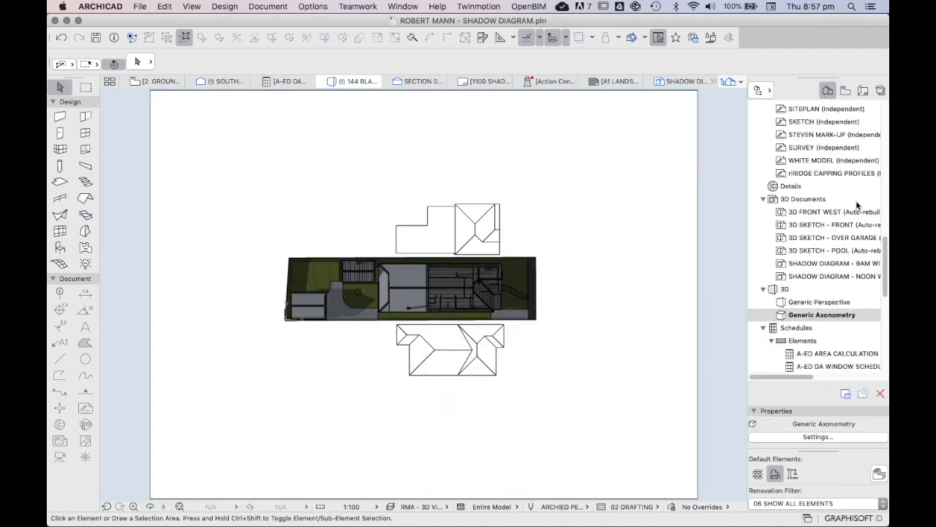
{"action": "right_click", "coordinate": [802, 200]}
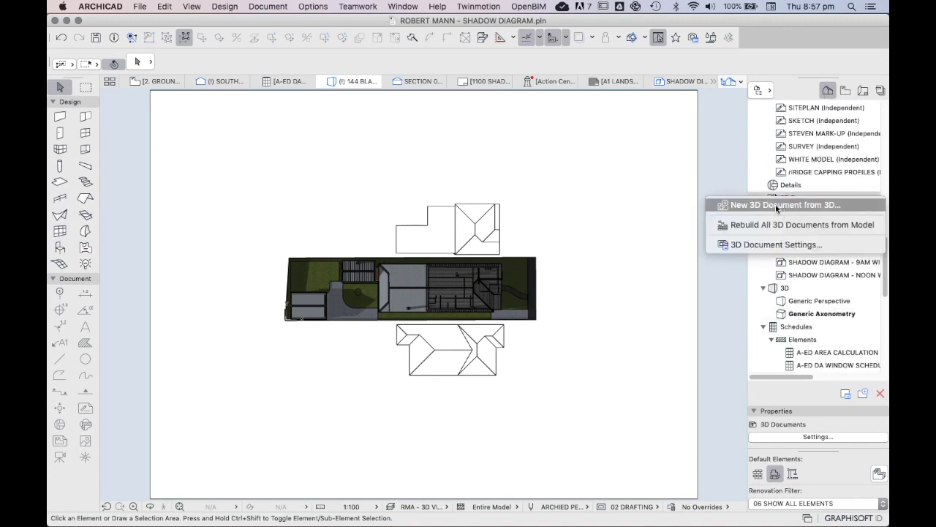
{"action": "left_click", "coordinate": [795, 205]}
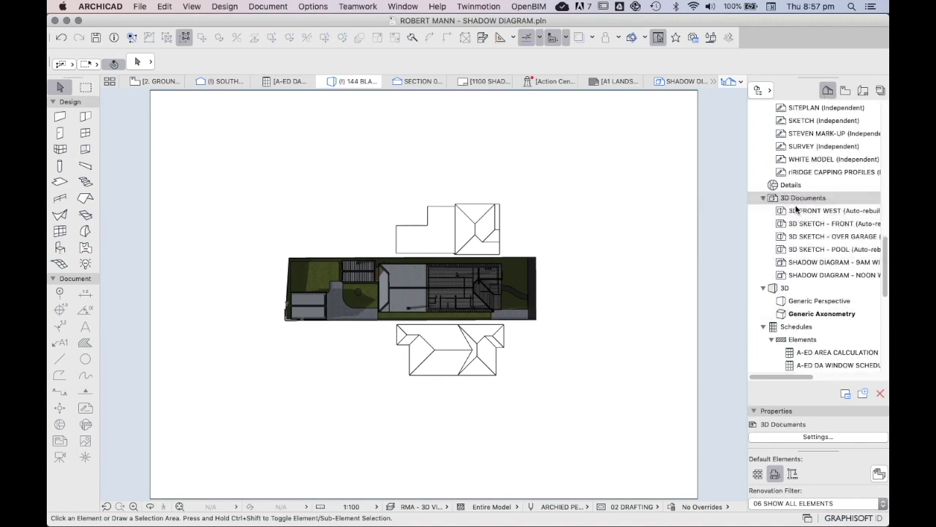
{"action": "key", "text": "BackSpace"}
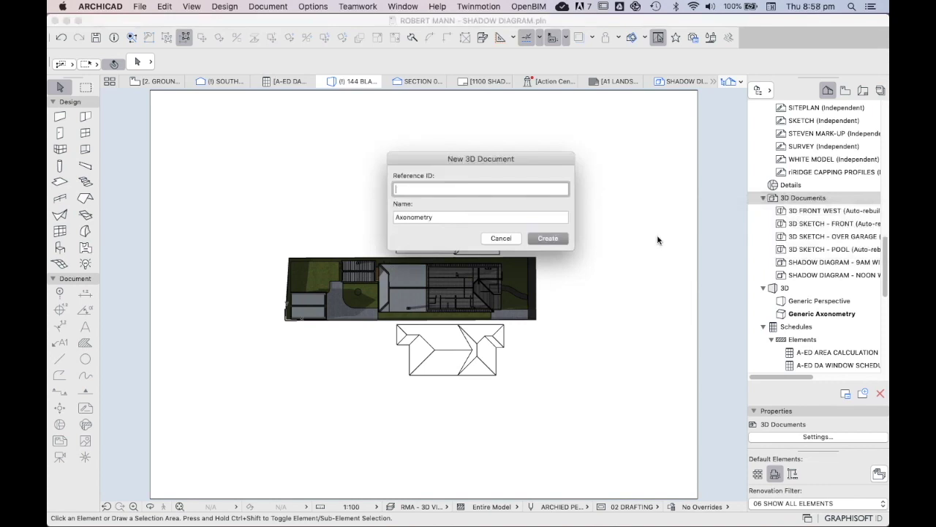
{"action": "key", "text": "Tab"}
{"action": "type", "text": "SH"}
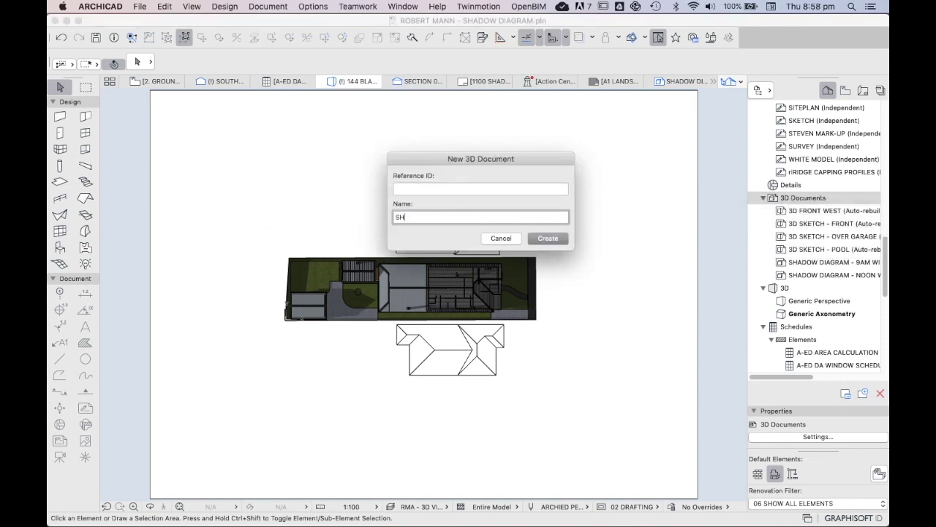
{"action": "type", "text": "ADOW DIAGRAM - 3PM WINTER"}
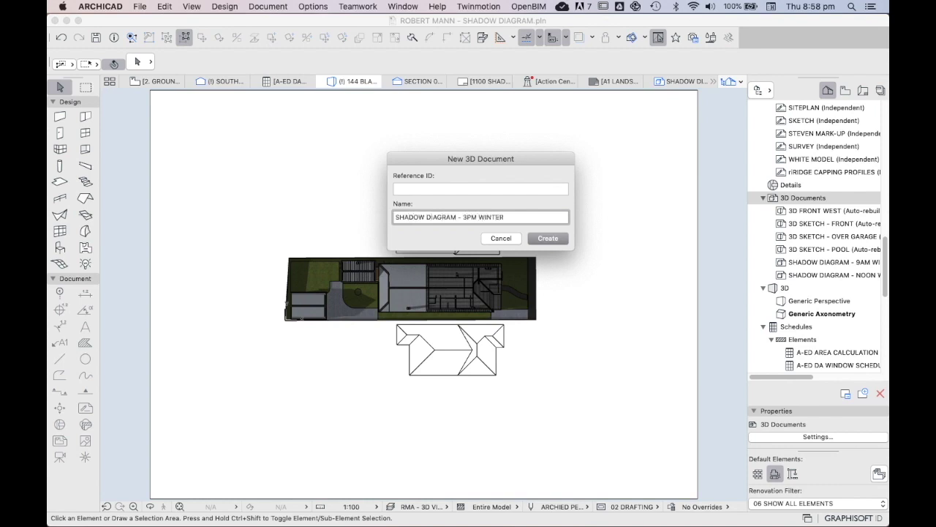
{"action": "left_click", "coordinate": [550, 240]}
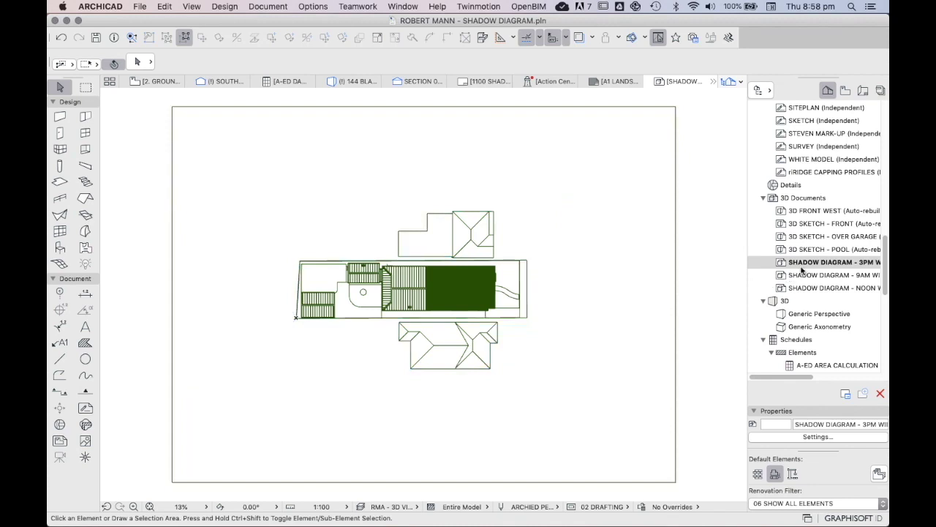
In the 3PM WINTER document settings, make uncut element lines black and choose Vectorial 3D Hatching.
{"action": "right_click", "coordinate": [806, 265]}
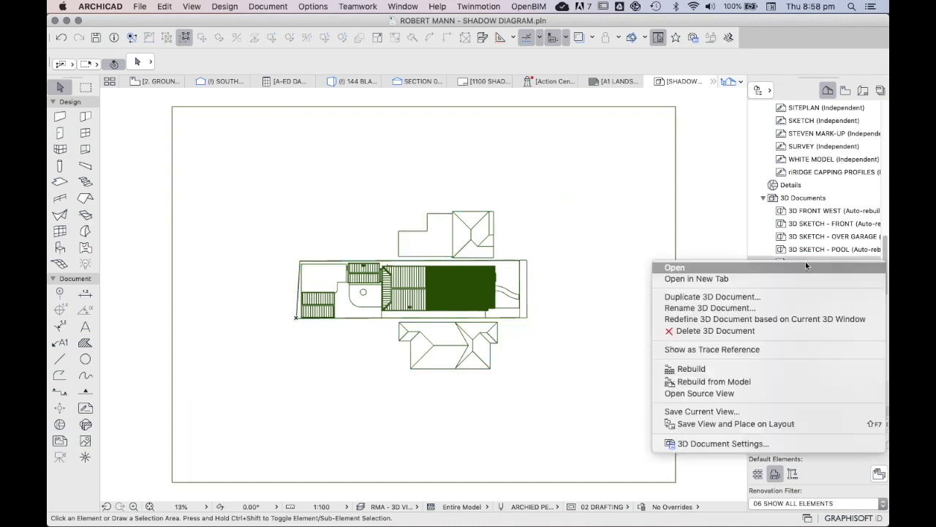
{"action": "left_click", "coordinate": [723, 443]}
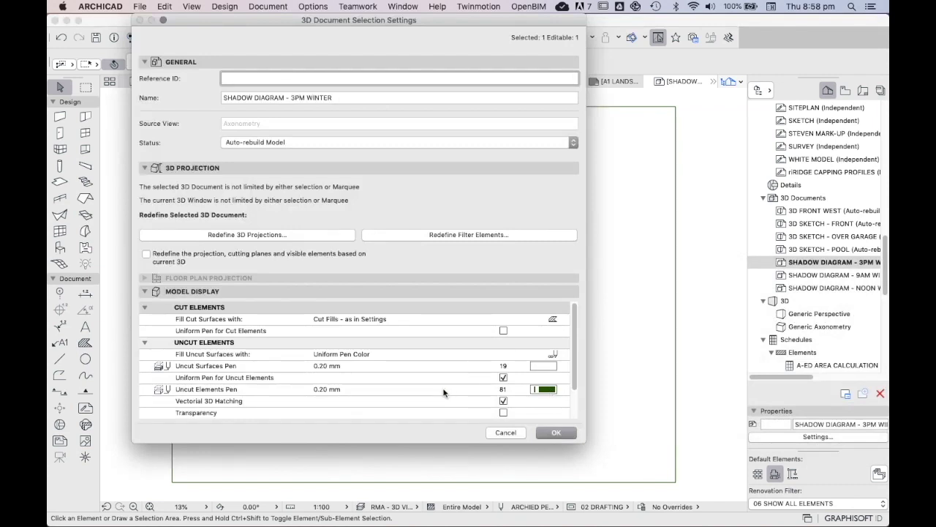
{"action": "left_click", "coordinate": [553, 395]}
{"action": "left_click", "coordinate": [575, 388]}
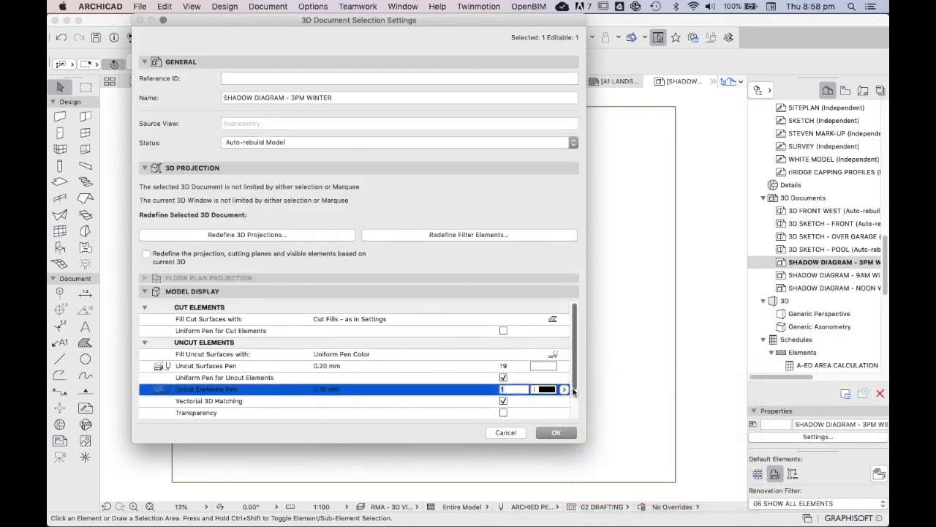
{"action": "scroll", "coordinate": [576, 374], "scroll_direction": "down", "scroll_amount": 1}
{"action": "left_click_drag", "start_coordinate": [576, 373], "coordinate": [578, 355]}
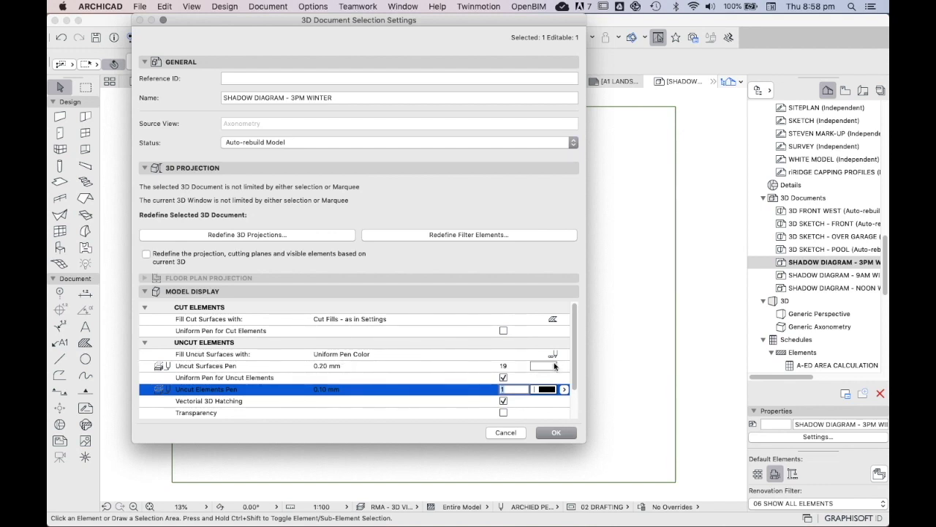
{"action": "left_click_drag", "start_coordinate": [577, 356], "coordinate": [572, 385]}
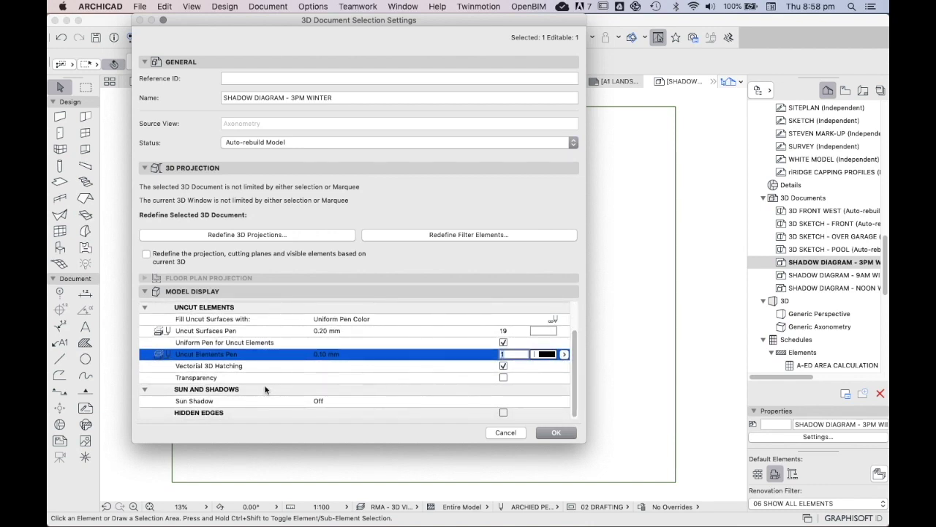
{"action": "left_click", "coordinate": [504, 365]}
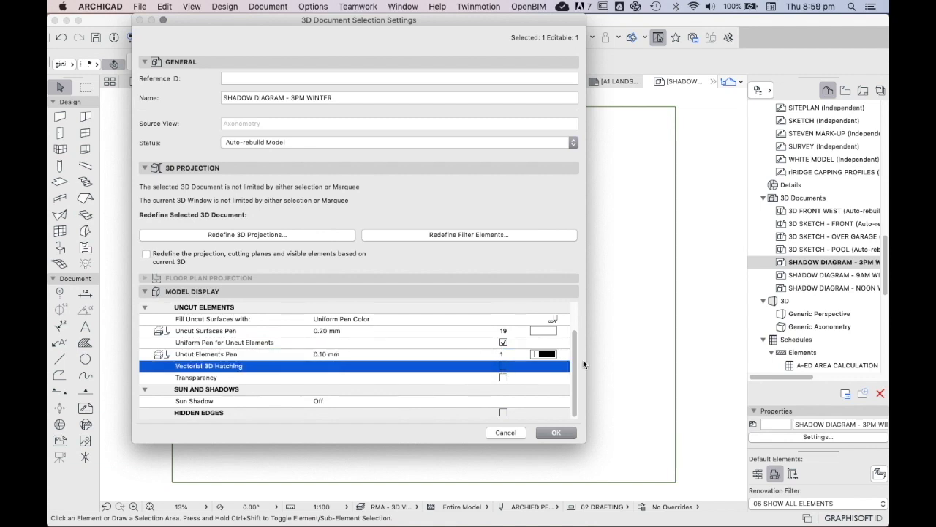
{"action": "left_click", "coordinate": [573, 366]}
Set Sun Shadow to On with Contours, enable Shadow Polygons with fill pen 1, and apply.
{"action": "left_click", "coordinate": [319, 401]}
{"action": "left_click", "coordinate": [564, 401]}
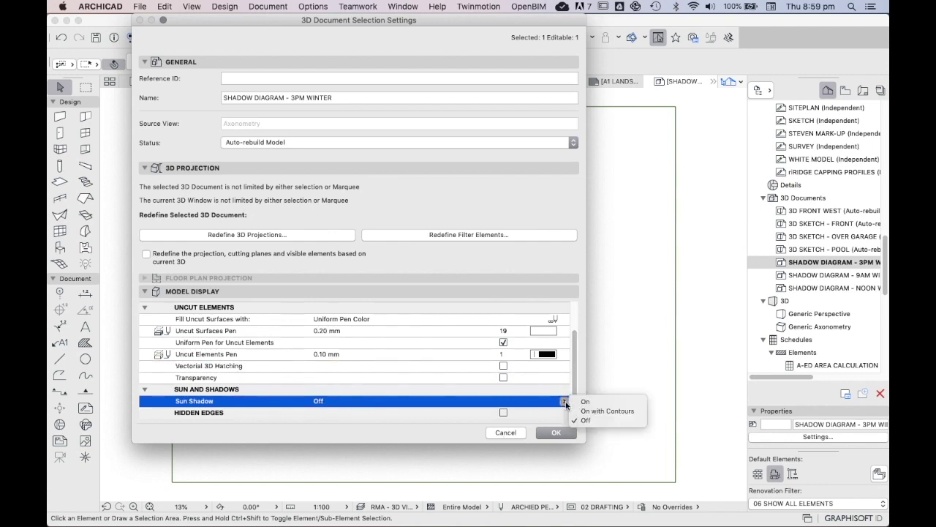
{"action": "left_click", "coordinate": [607, 410]}
{"action": "left_click_drag", "start_coordinate": [585, 442], "coordinate": [592, 476]}
{"action": "scroll", "coordinate": [565, 364], "scroll_direction": "down", "scroll_amount": 1}
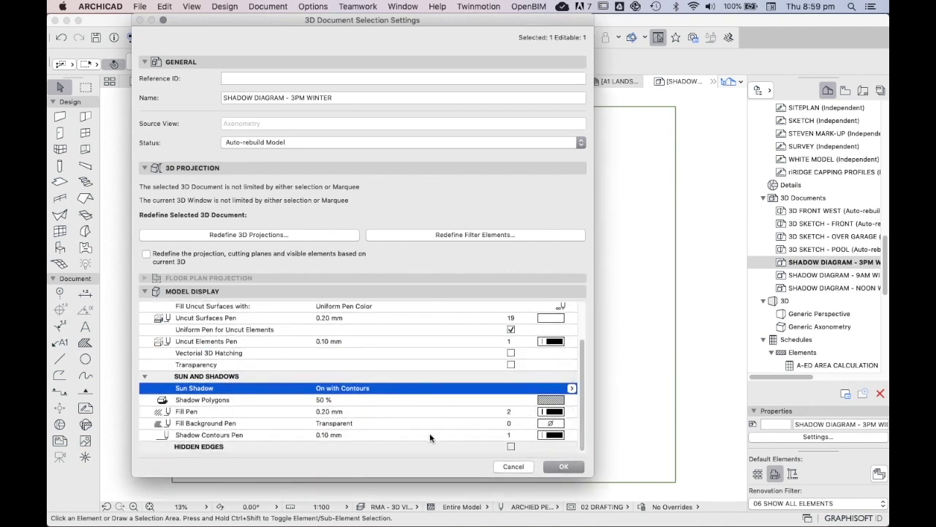
{"action": "left_click", "coordinate": [321, 401]}
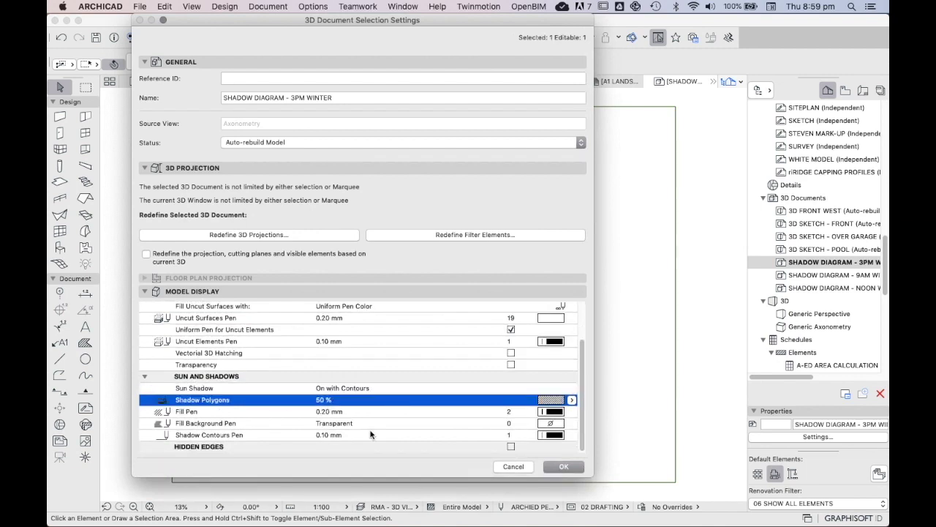
{"action": "left_click", "coordinate": [560, 412]}
{"action": "left_click", "coordinate": [580, 407]}
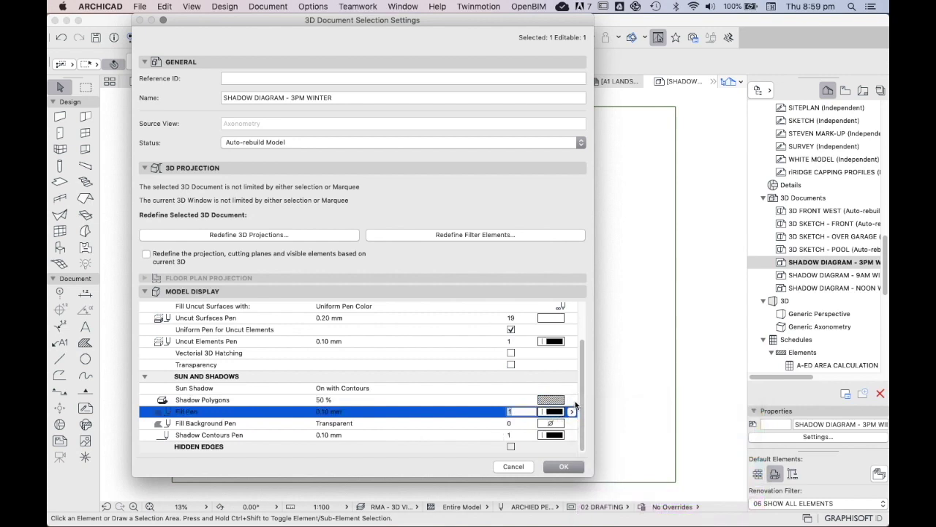
{"action": "left_click", "coordinate": [571, 469]}
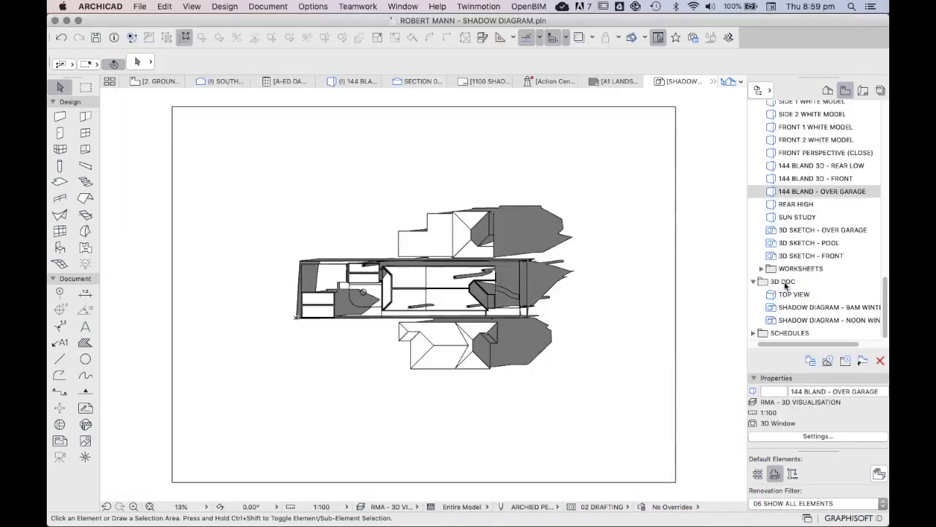
Save the current view into the 3D DOC folder, named By Project Map.
{"action": "right_click", "coordinate": [785, 284]}
{"action": "left_click", "coordinate": [821, 287]}
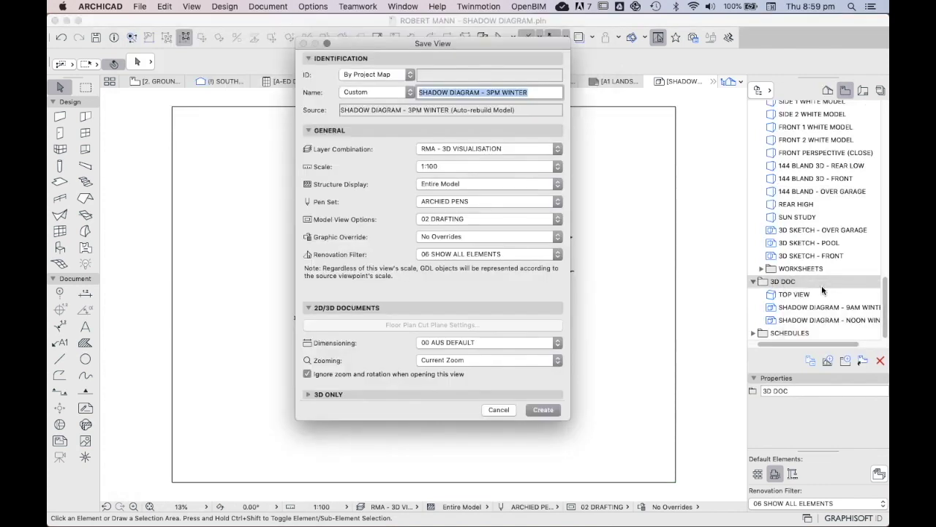
{"action": "left_click", "coordinate": [374, 95]}
{"action": "left_click", "coordinate": [370, 83]}
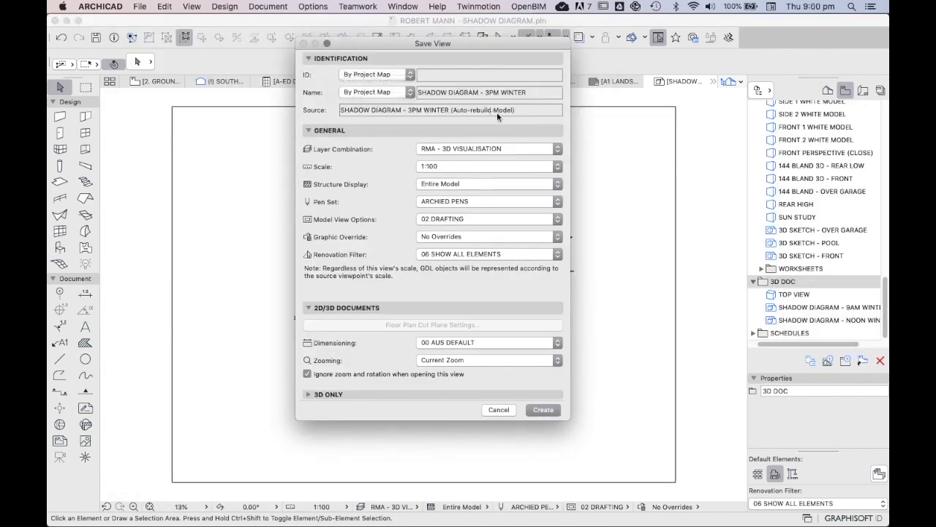
{"action": "left_click", "coordinate": [548, 411]}
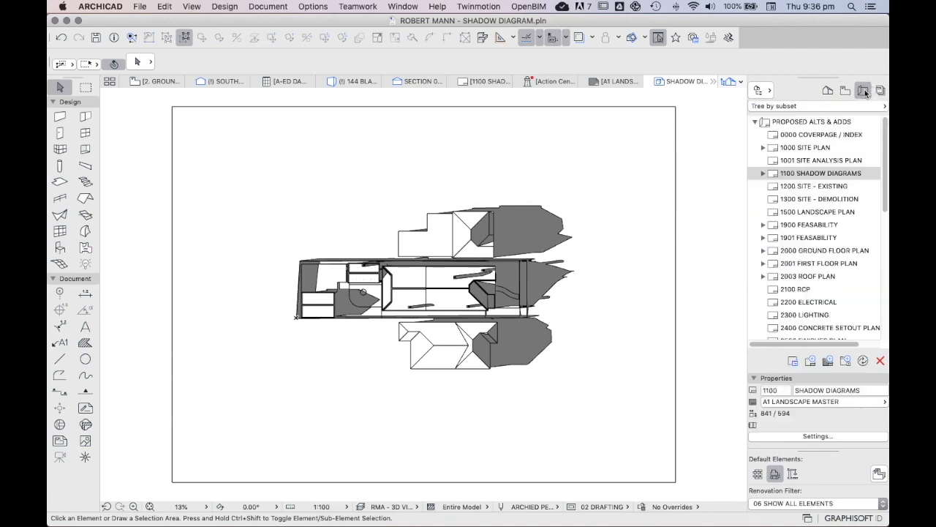
Open the 1100 SHADOW DIAGRAMS layout and select its upper and lower shadow drawings.
{"action": "left_click", "coordinate": [823, 176]}
{"action": "double_click", "coordinate": [822, 175]}
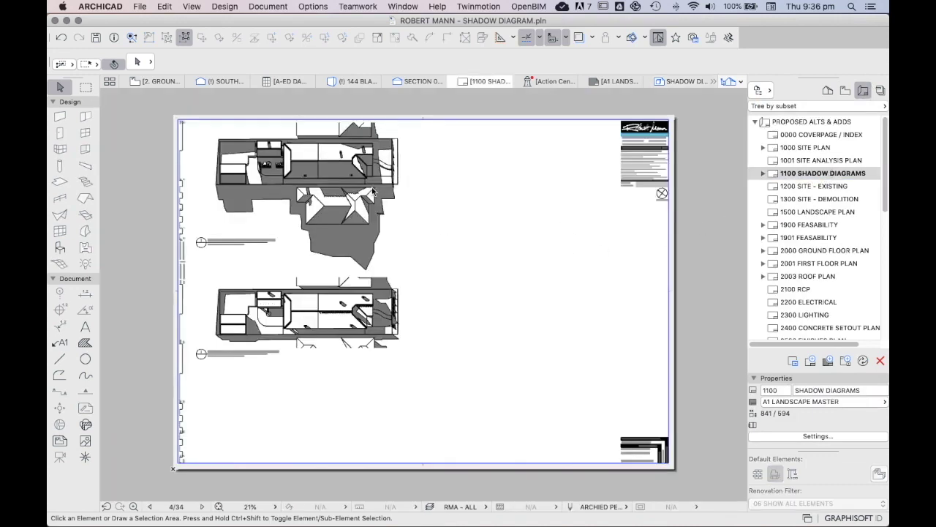
{"action": "left_click", "coordinate": [280, 204]}
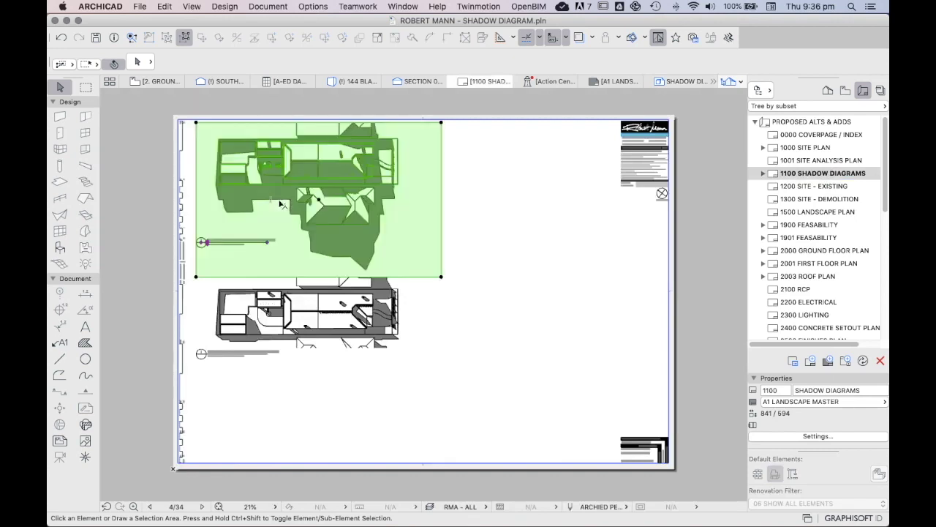
{"action": "left_click", "coordinate": [291, 295]}
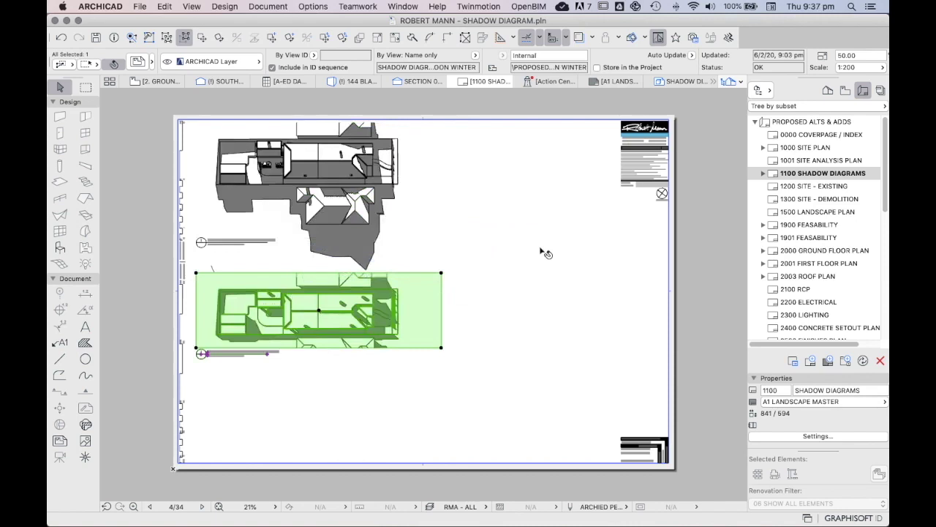
Drag the SHADOW DIAGRAM - 3PM WINTER view onto the sheet, then delete the placed drawing.
{"action": "left_click", "coordinate": [845, 91]}
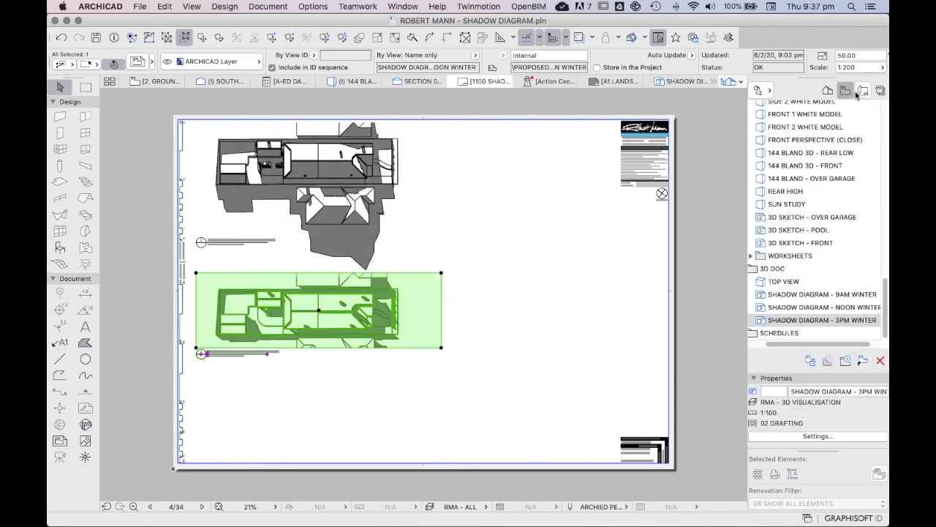
{"action": "left_click_drag", "start_coordinate": [833, 322], "coordinate": [533, 342]}
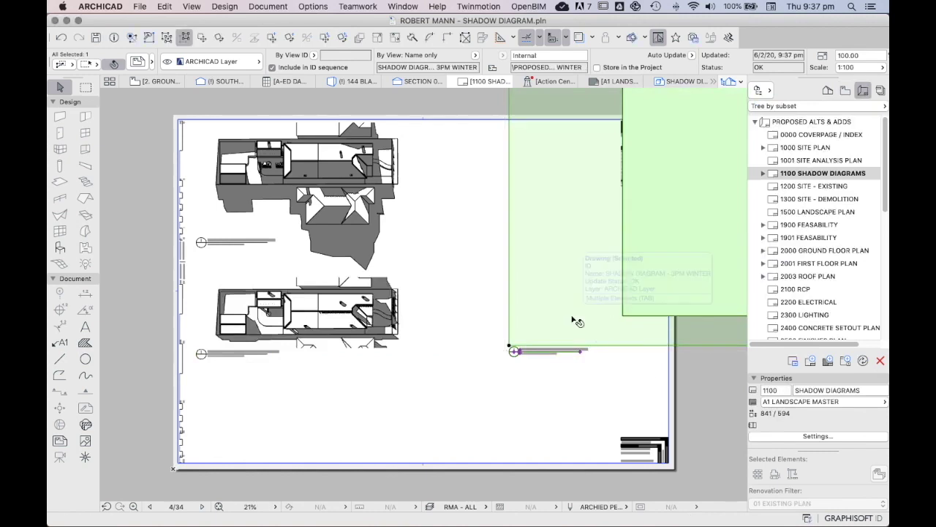
{"action": "key", "text": "Delete"}
Place a copy of the noon drawing directly below it on the layout.
{"action": "left_click", "coordinate": [327, 314]}
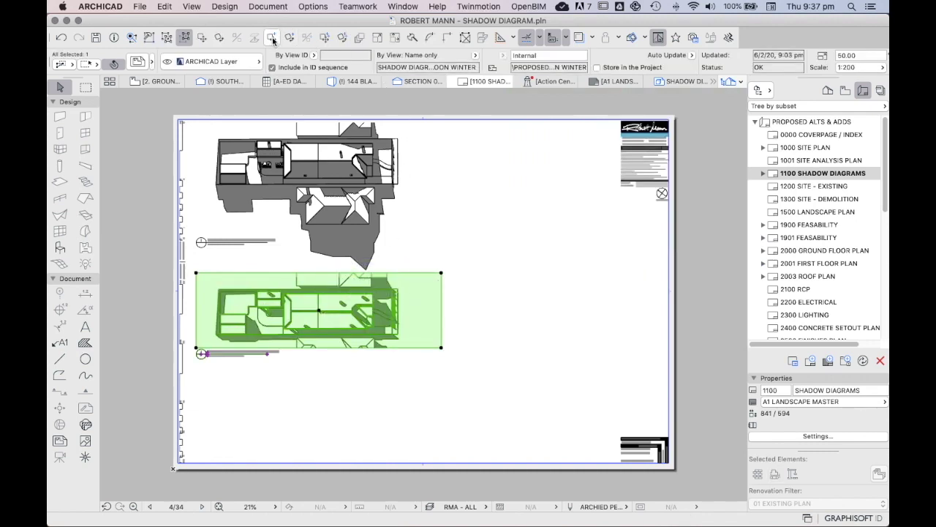
{"action": "left_click", "coordinate": [271, 39]}
{"action": "left_click", "coordinate": [347, 306]}
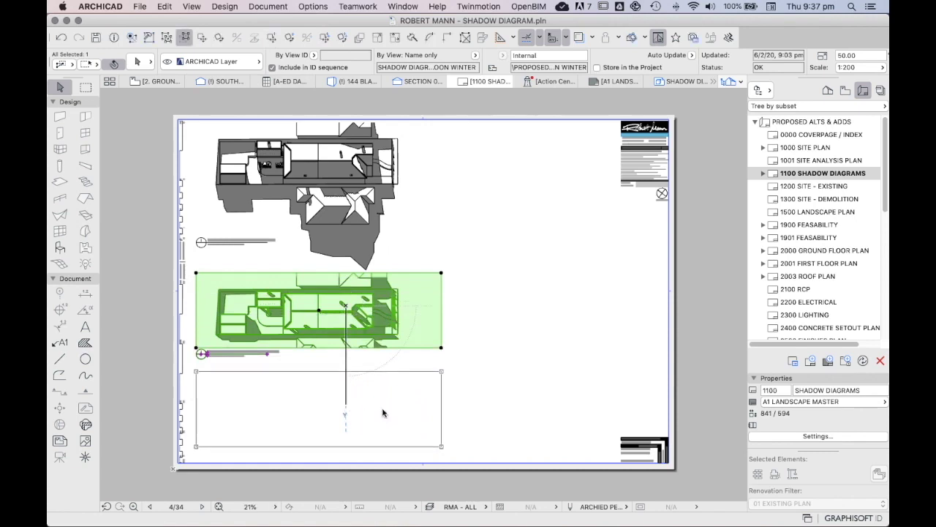
{"action": "left_click", "coordinate": [347, 407]}
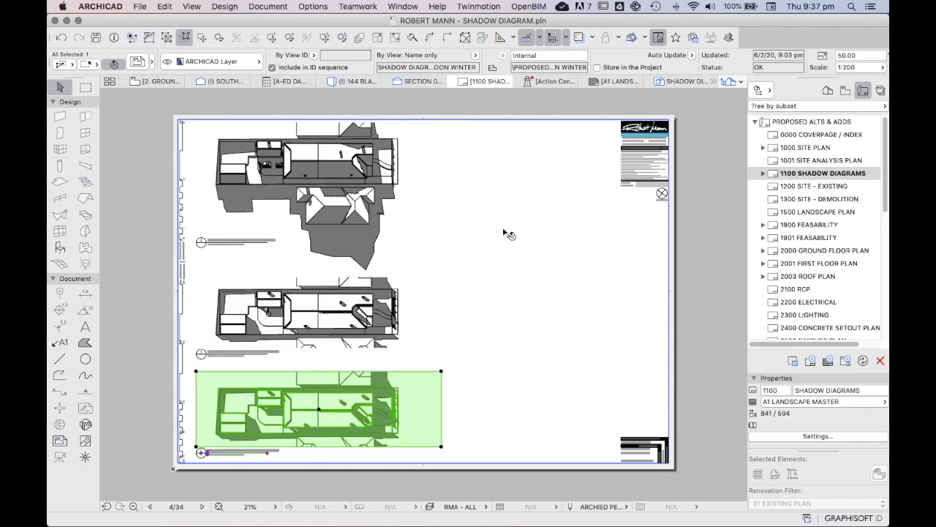
Review the copied drawing's size and scale settings and close the dialog.
{"action": "left_click", "coordinate": [138, 62]}
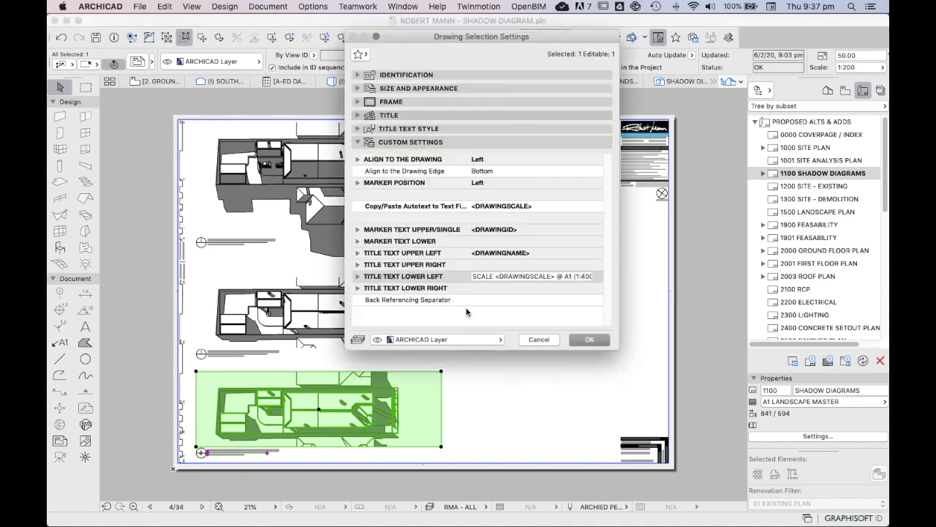
{"action": "left_click", "coordinate": [359, 88]}
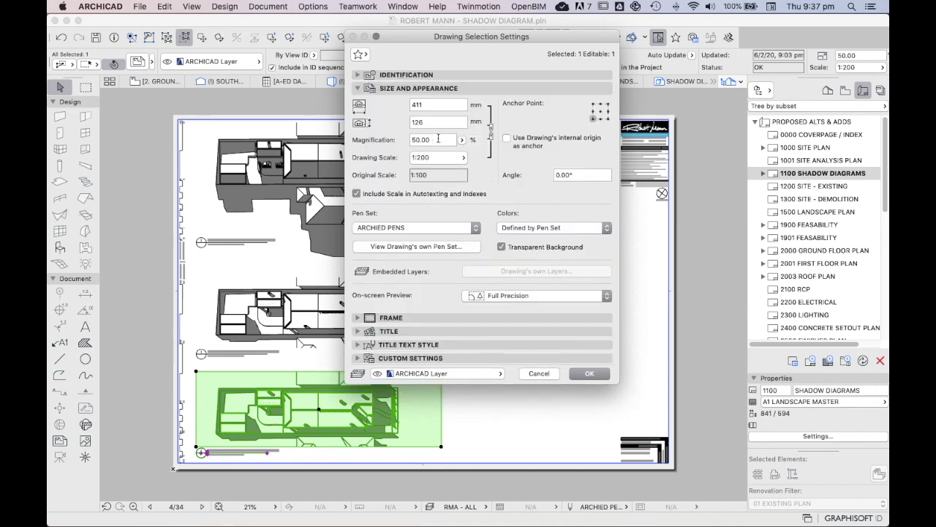
{"action": "left_click", "coordinate": [605, 373]}
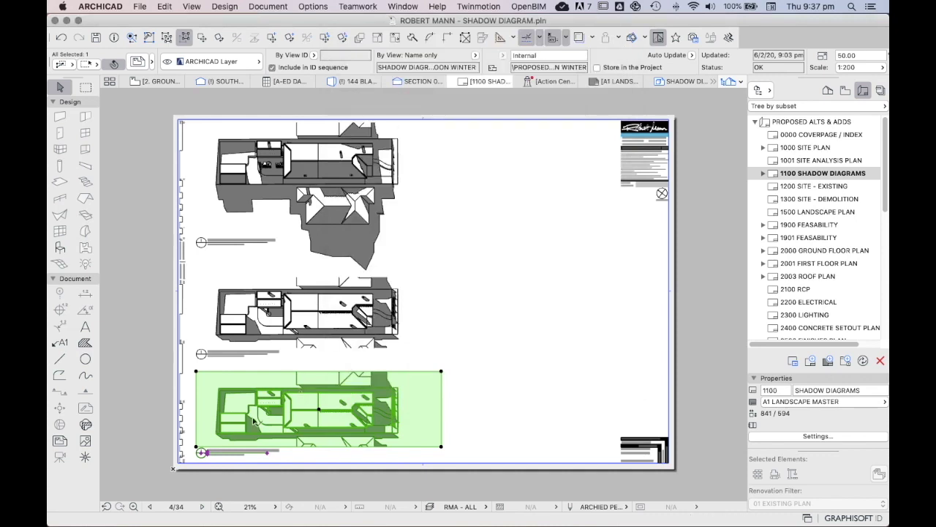
{"action": "scroll", "coordinate": [197, 452], "scroll_direction": "up", "scroll_amount": 2}
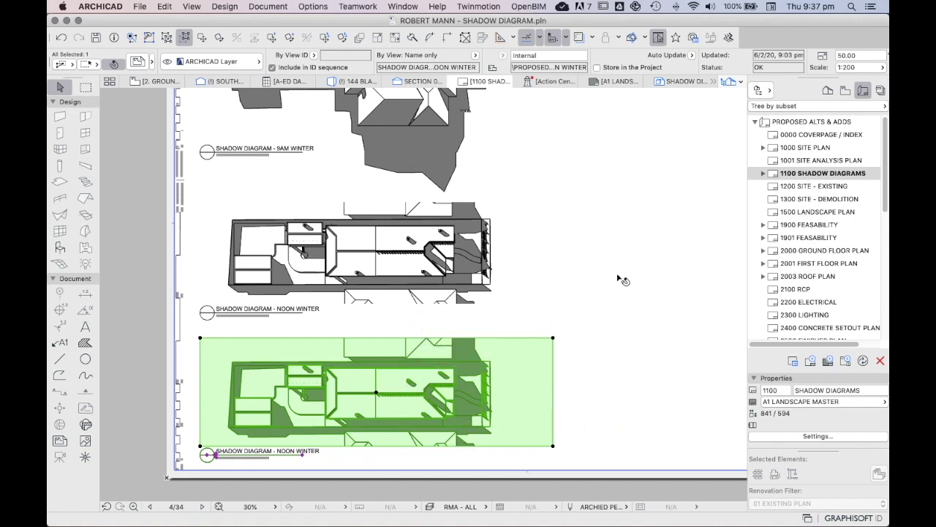
Link the bottom copied drawing to the 3D DOC view 'SHADOW DIAGRAM - 3PM WINTER'.
{"action": "right_click", "coordinate": [634, 386]}
{"action": "scroll", "coordinate": [724, 468], "scroll_direction": "down", "scroll_amount": 3}
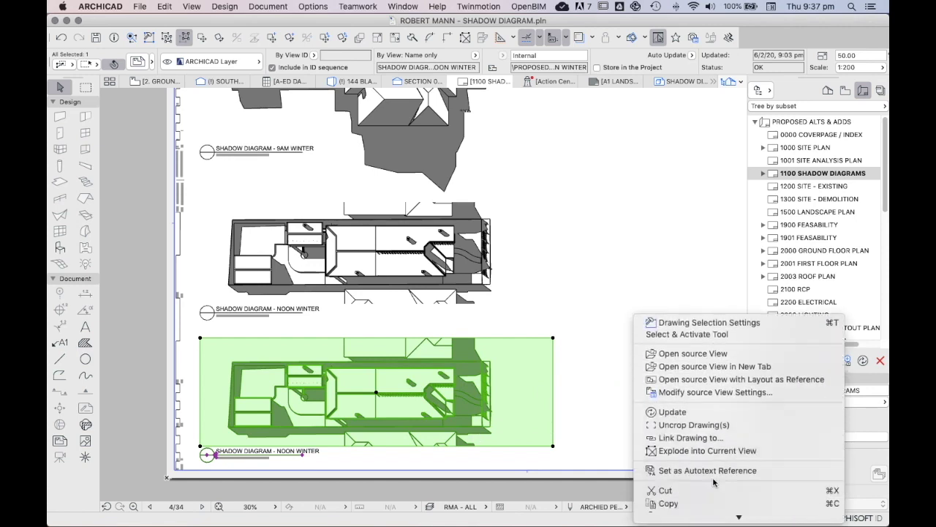
{"action": "left_click", "coordinate": [687, 437]}
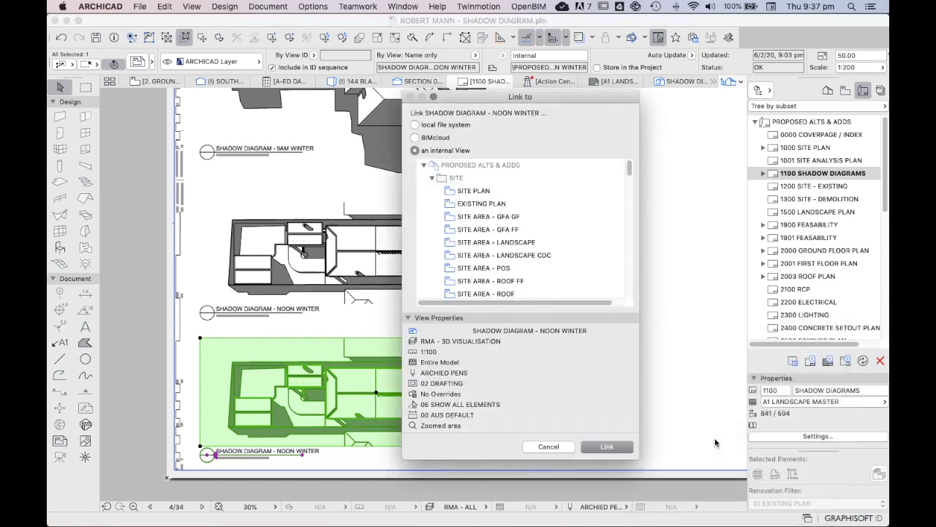
{"action": "scroll", "coordinate": [580, 232], "scroll_direction": "down", "scroll_amount": 5}
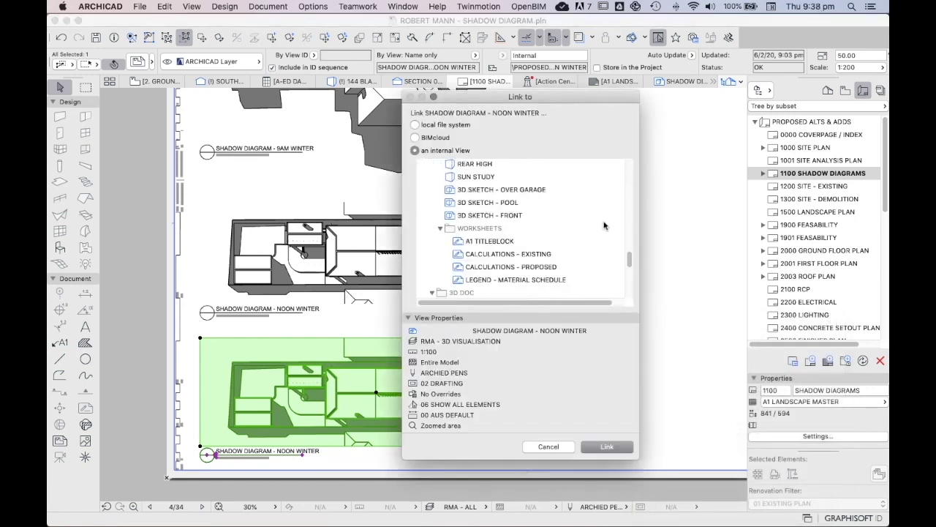
{"action": "scroll", "coordinate": [605, 227], "scroll_direction": "down", "scroll_amount": 4}
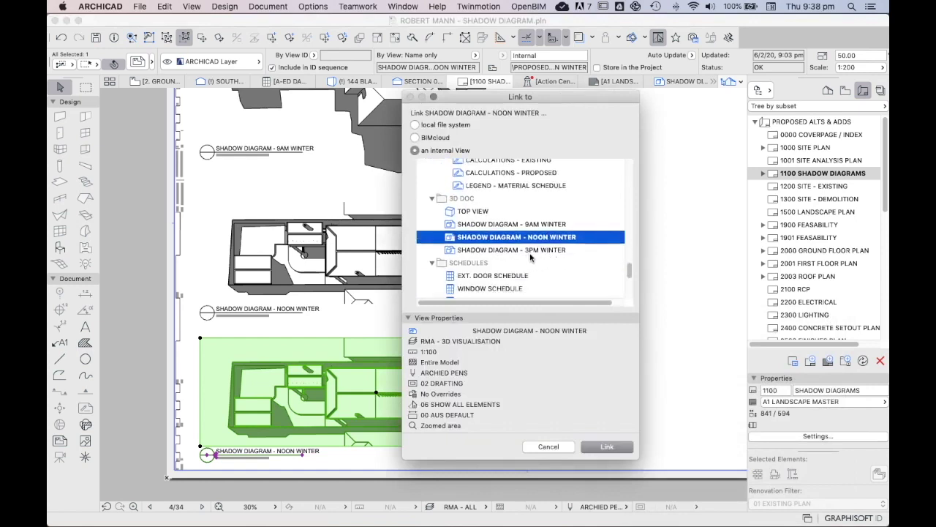
{"action": "left_click", "coordinate": [522, 250]}
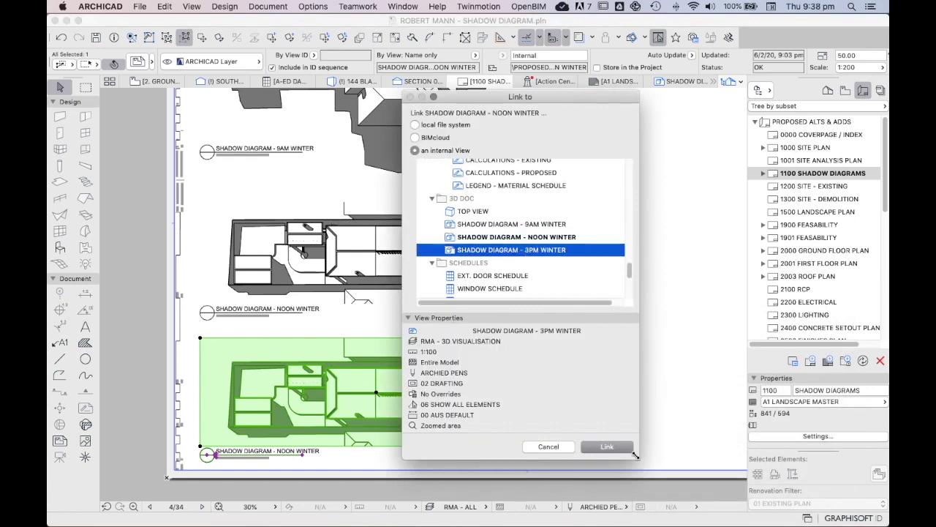
{"action": "left_click", "coordinate": [618, 448]}
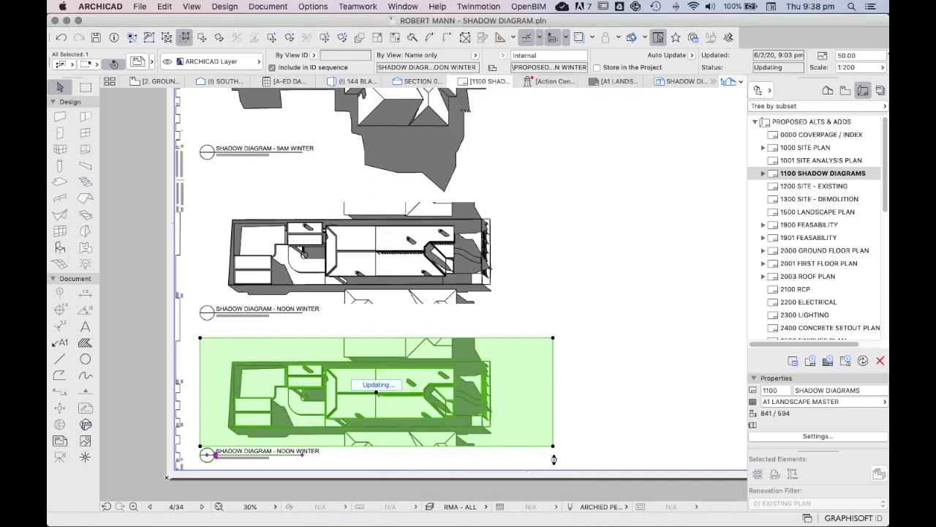